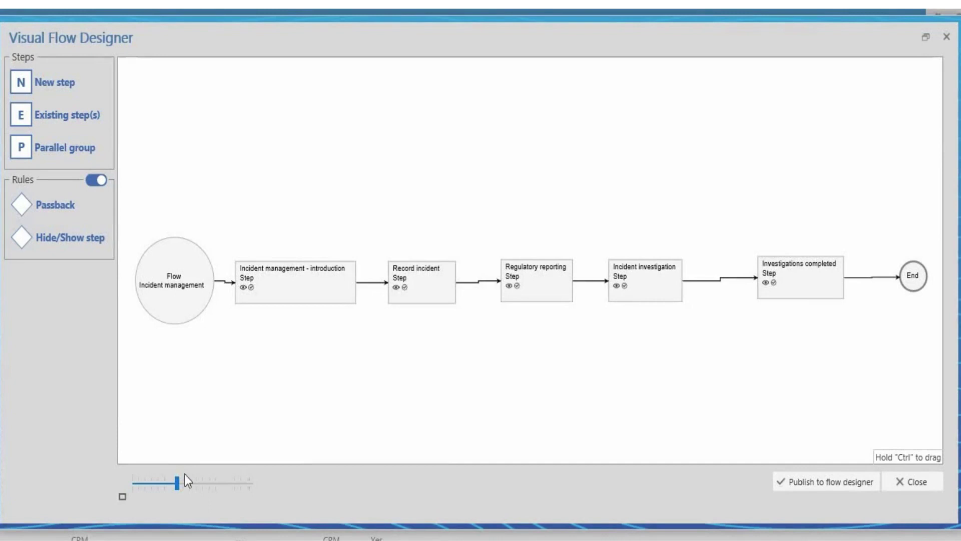
Step: Hide the Investigations completed step by default and add a Hide/Show step rule to the flow
{"action": "left_click_drag", "start_coordinate": [185, 479], "coordinate": [194, 493]}
{"action": "left_click_drag", "start_coordinate": [579, 326], "coordinate": [438, 347]}
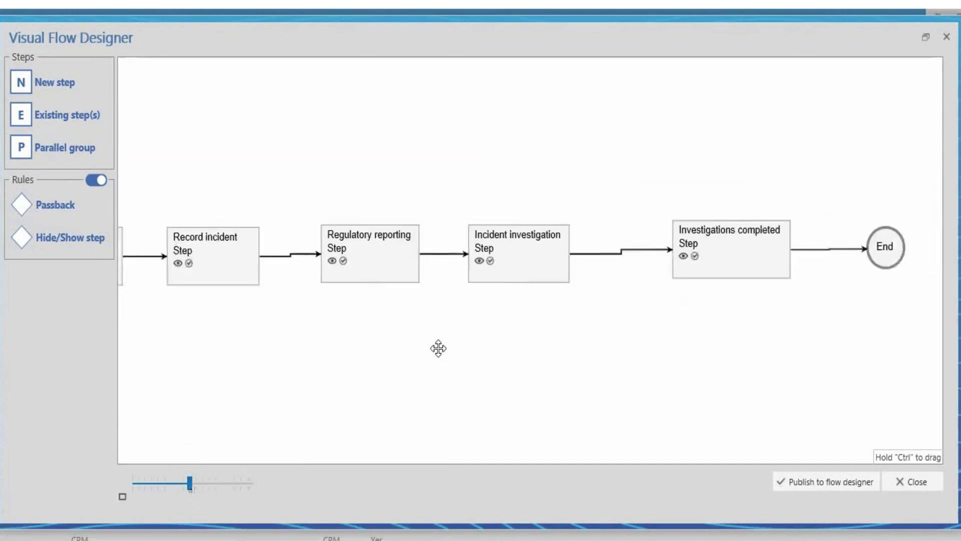
{"action": "left_click", "coordinate": [651, 257]}
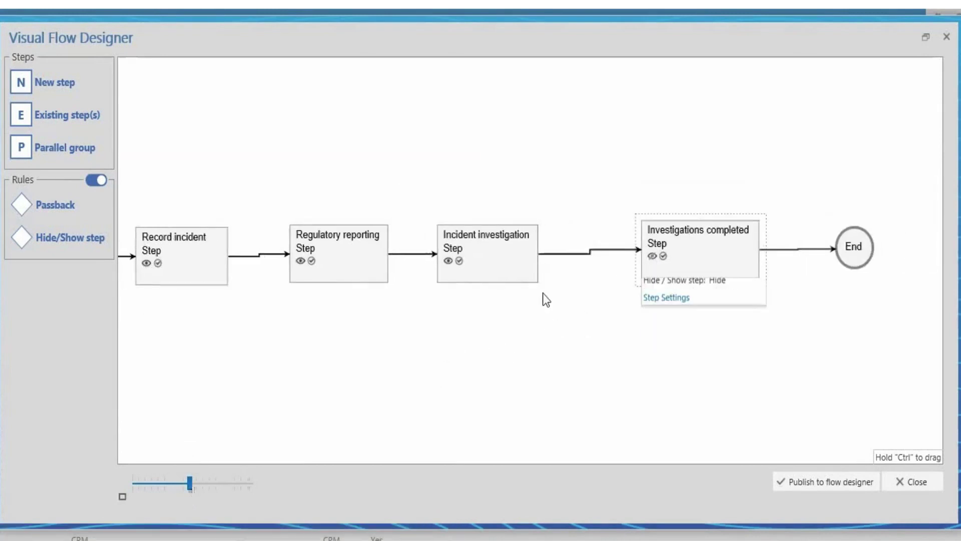
{"action": "left_click_drag", "start_coordinate": [54, 244], "coordinate": [560, 157]}
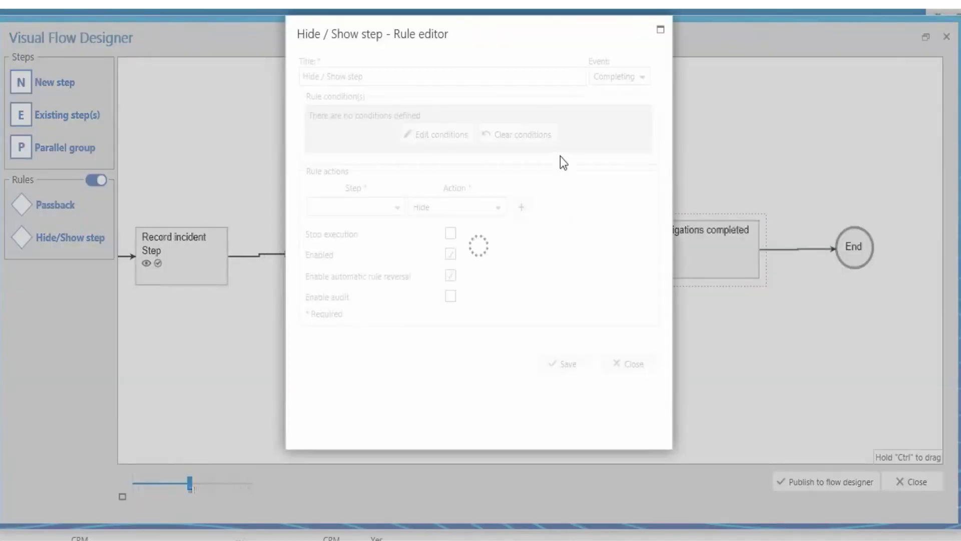
Step: Set the rule's condition to 'Is an Investigation Report expected' equals Yes
{"action": "left_click", "coordinate": [439, 203]}
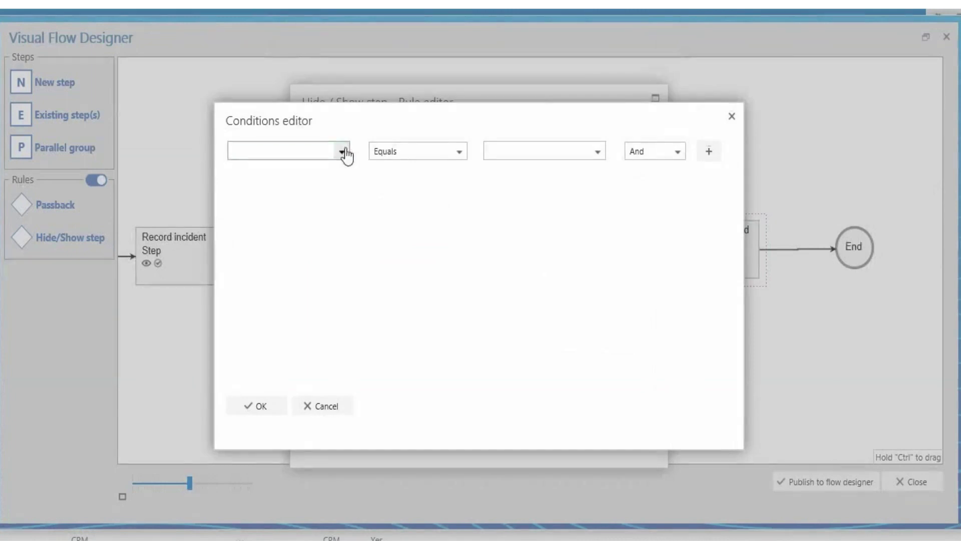
{"action": "left_click", "coordinate": [344, 152]}
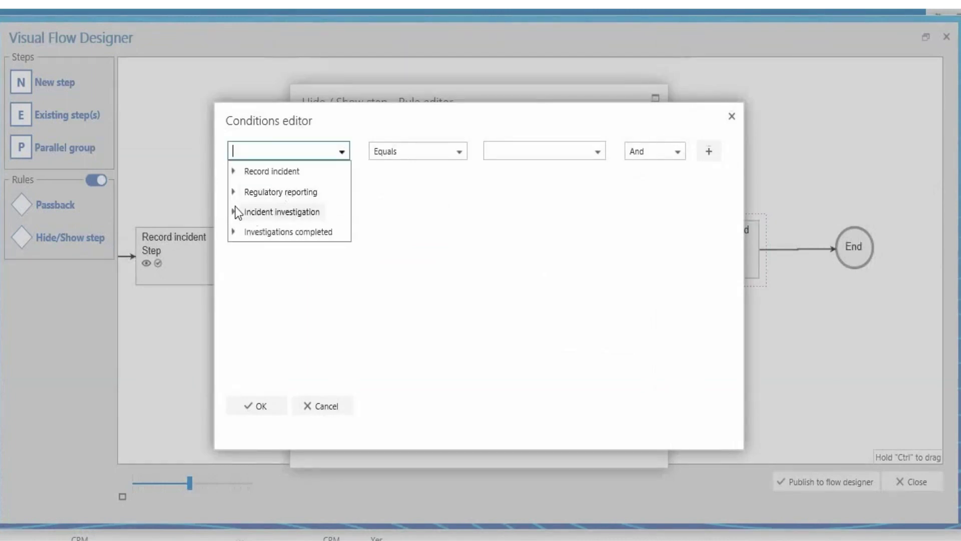
{"action": "left_click", "coordinate": [234, 211]}
{"action": "left_click", "coordinate": [271, 232]}
{"action": "left_click", "coordinate": [521, 149]}
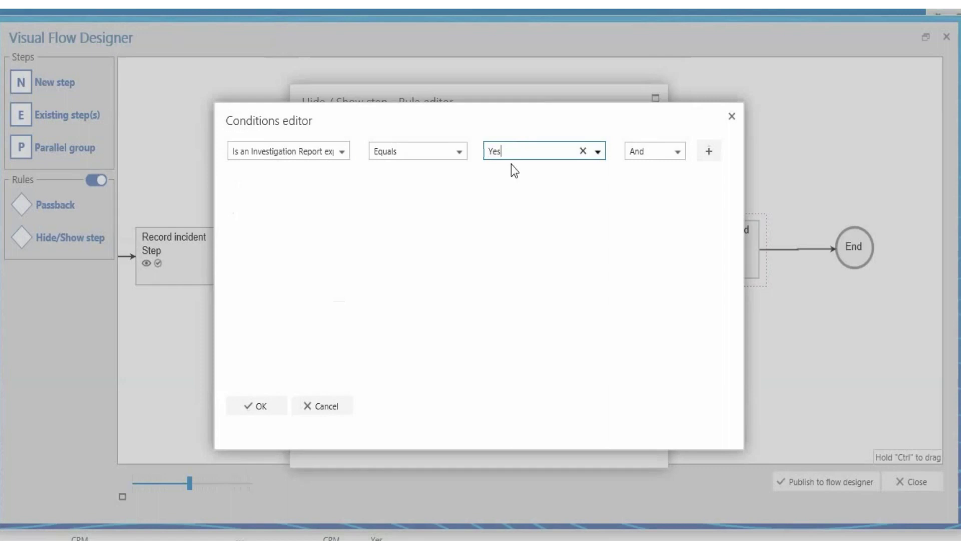
{"action": "left_click", "coordinate": [255, 405]}
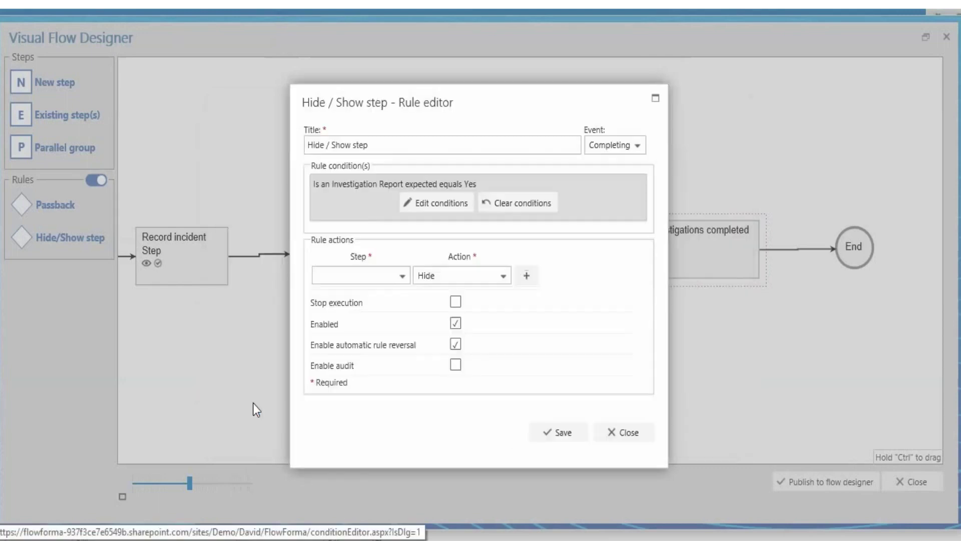
Step: Make the rule Show the Investigations completed step
{"action": "left_click", "coordinate": [400, 276]}
{"action": "left_click", "coordinate": [380, 400]}
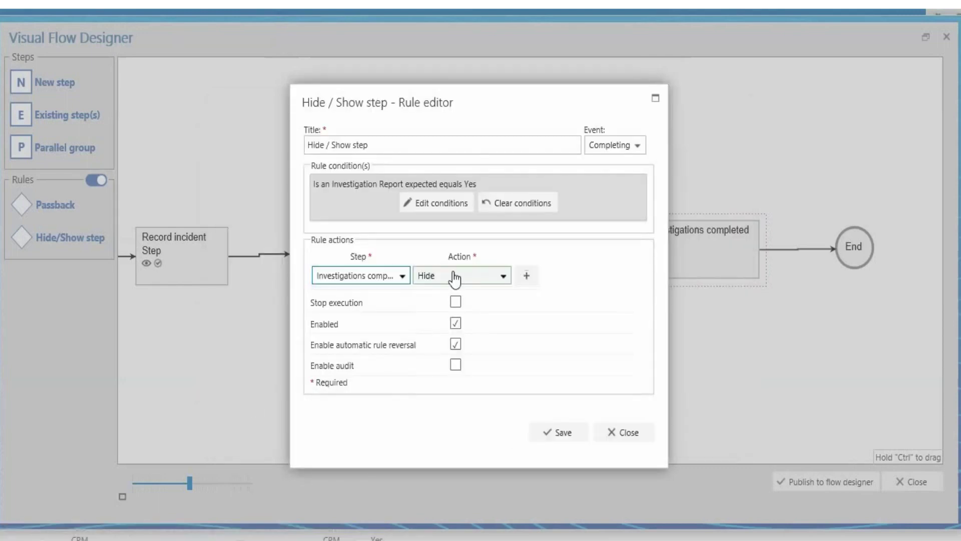
{"action": "left_click", "coordinate": [455, 278]}
{"action": "left_click", "coordinate": [457, 315]}
Step: Save the rule and reconnect Incident investigation to feed the Hide Show diamond
{"action": "left_click", "coordinate": [553, 433]}
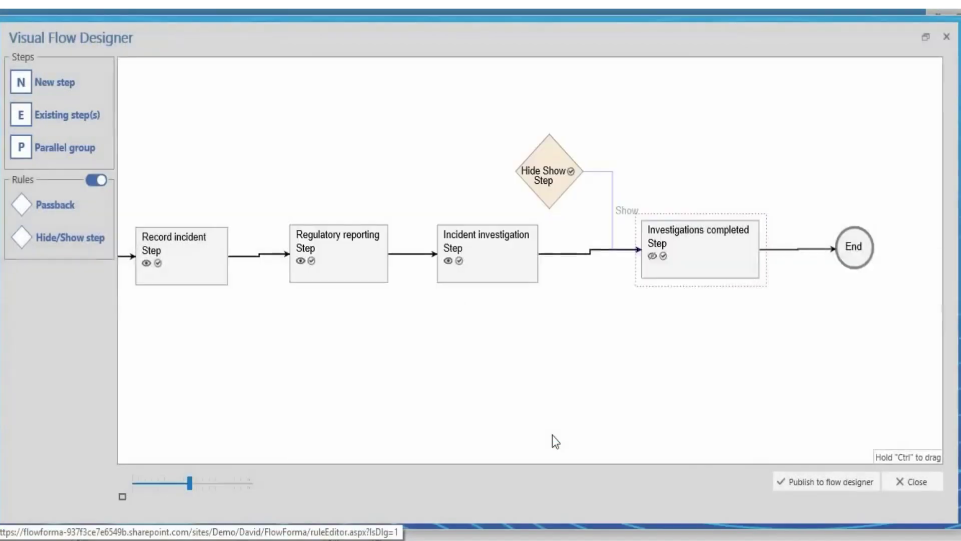
{"action": "left_click", "coordinate": [575, 256]}
{"action": "left_click_drag", "start_coordinate": [637, 252], "coordinate": [551, 166]}
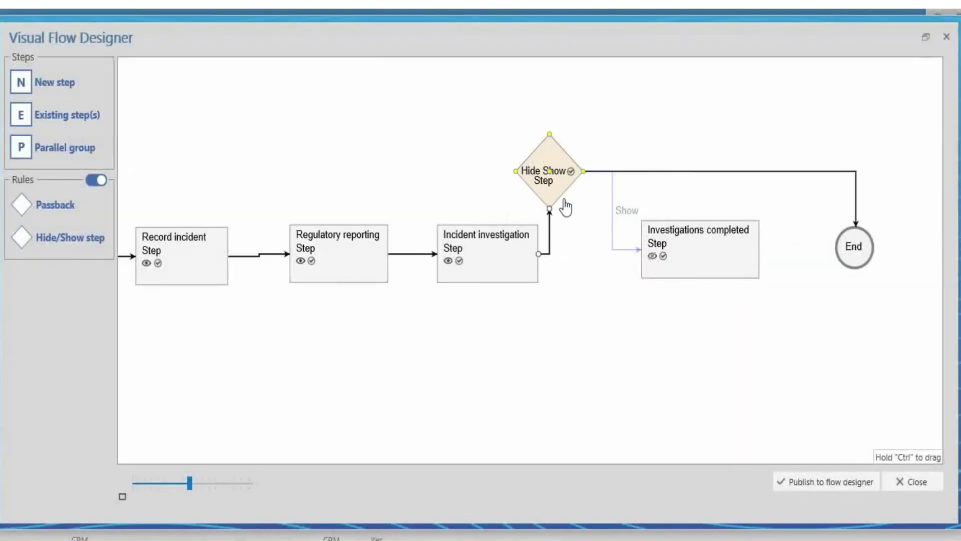
Step: Link the Hide Show diamond to Investigations completed and move it into line
{"action": "left_click", "coordinate": [857, 220]}
{"action": "left_click_drag", "start_coordinate": [858, 225], "coordinate": [669, 258]}
{"action": "left_click", "coordinate": [756, 258]}
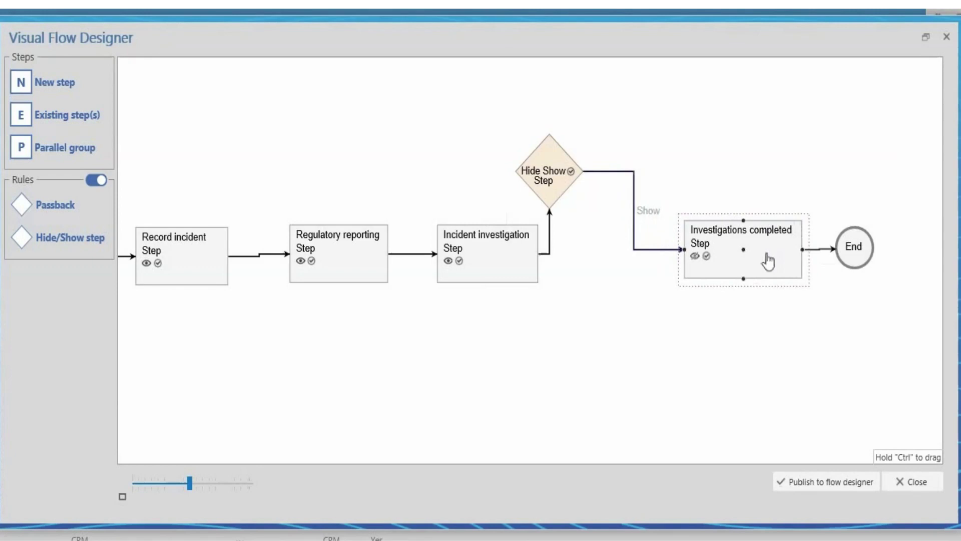
{"action": "left_click_drag", "start_coordinate": [554, 157], "coordinate": [611, 234]}
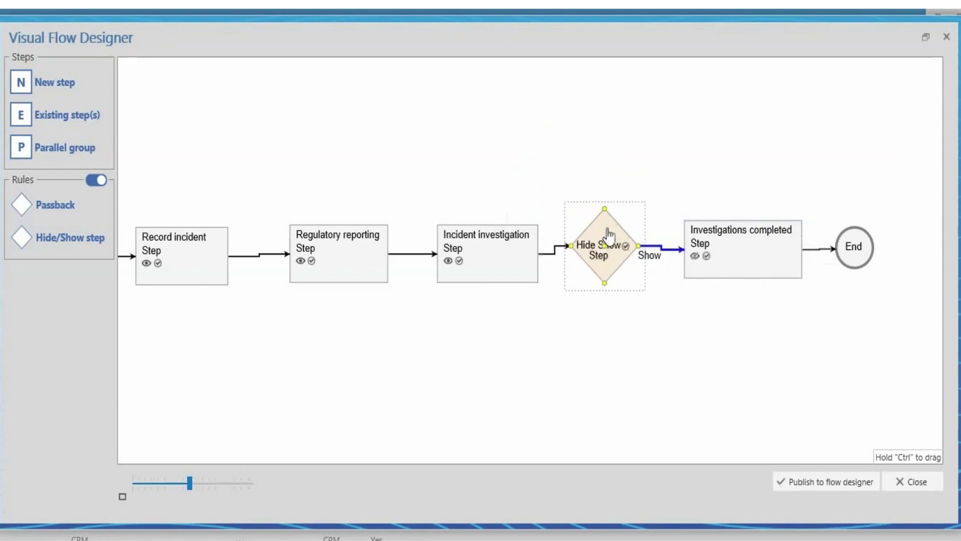
Step: Publish the diagram and review the Hide / Show step rule under Incident investigation
{"action": "left_click", "coordinate": [818, 481]}
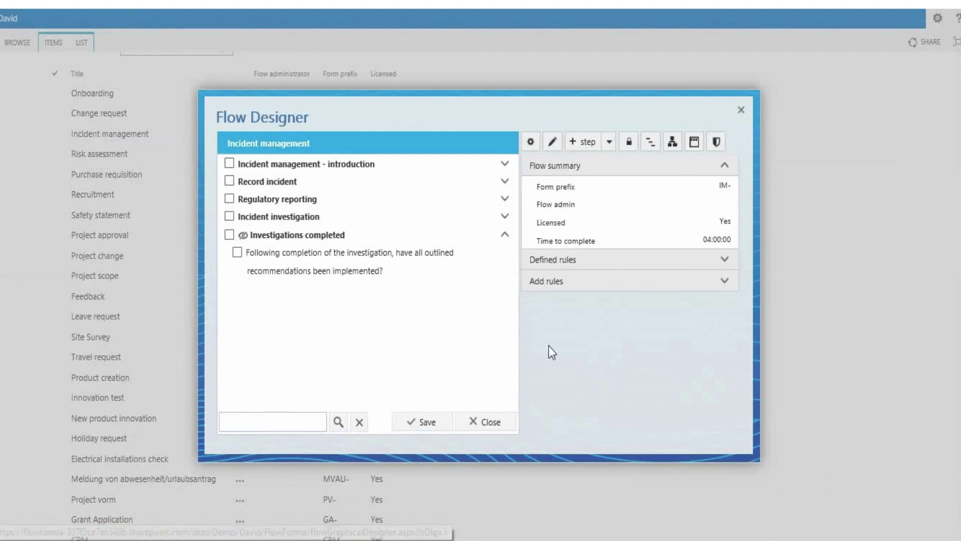
{"action": "left_click", "coordinate": [408, 218]}
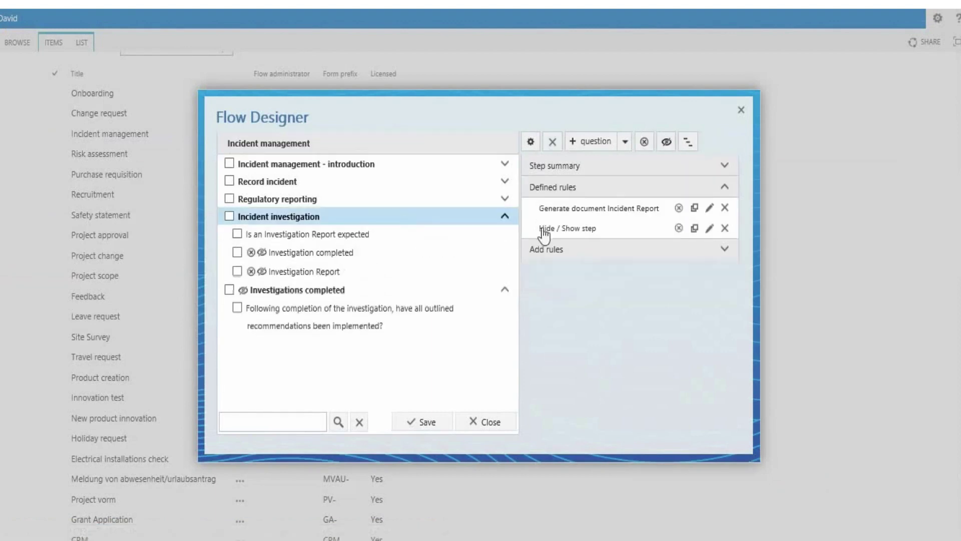
{"action": "left_click", "coordinate": [642, 234]}
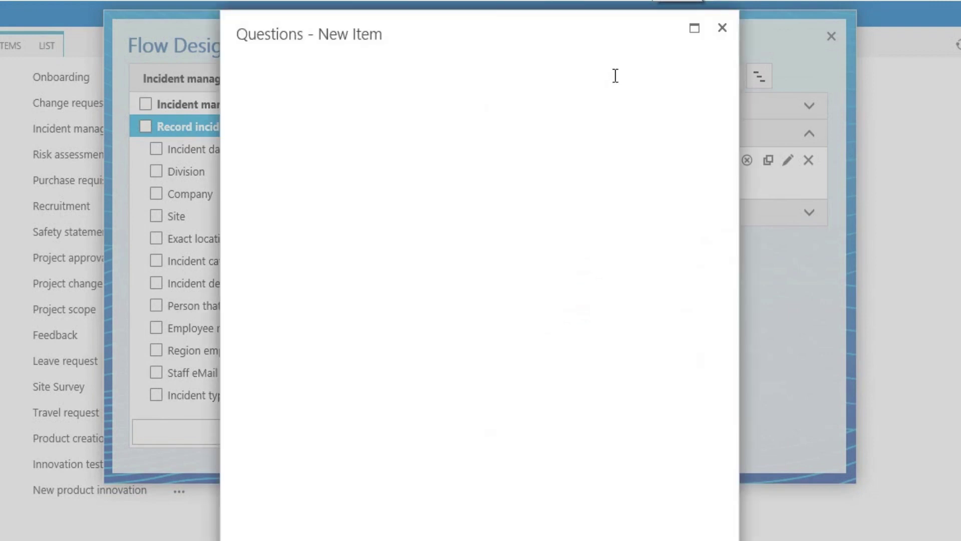
Step: Create 'Injury sustained' as a required Yes/No question and save it
{"action": "left_click", "coordinate": [434, 74]}
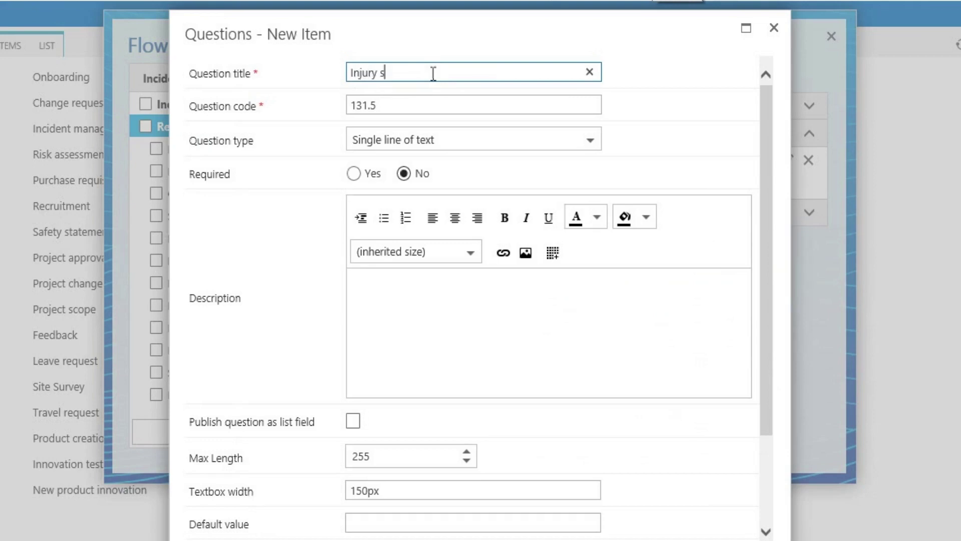
{"action": "type", "text": "Injury sustained"}
{"action": "left_click", "coordinate": [454, 145]}
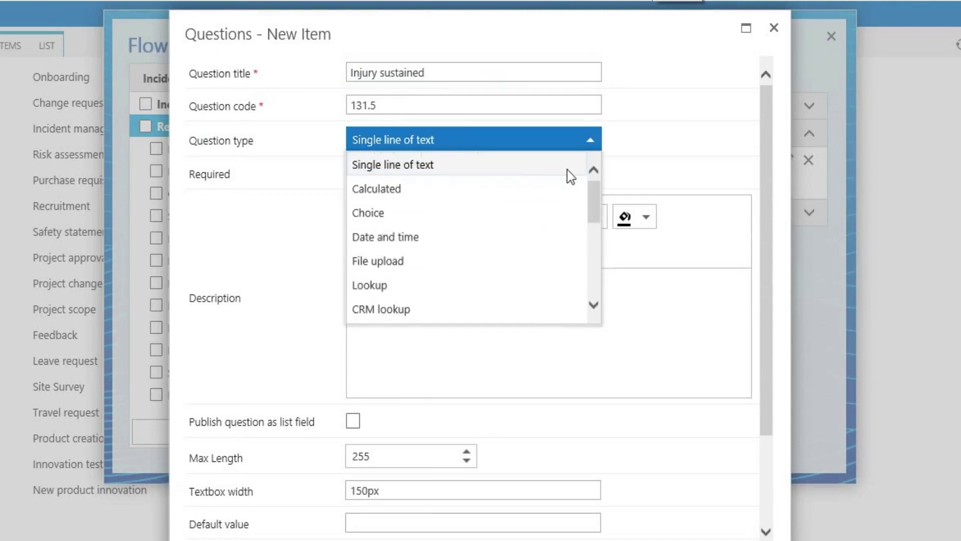
{"action": "left_click_drag", "start_coordinate": [590, 192], "coordinate": [605, 250]}
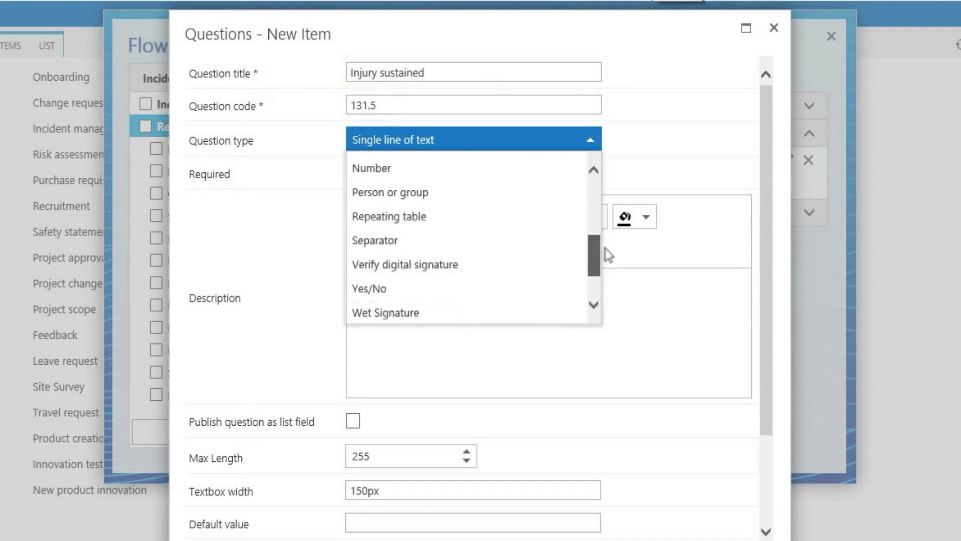
{"action": "left_click", "coordinate": [492, 284]}
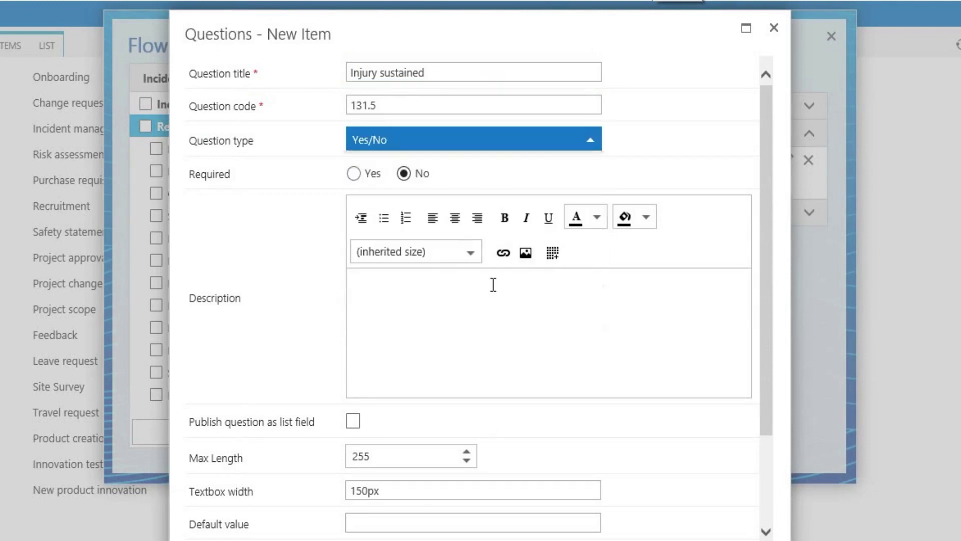
{"action": "left_click", "coordinate": [354, 175]}
{"action": "scroll", "coordinate": [623, 351], "scroll_direction": "down", "scroll_amount": 2}
{"action": "left_click", "coordinate": [622, 528]}
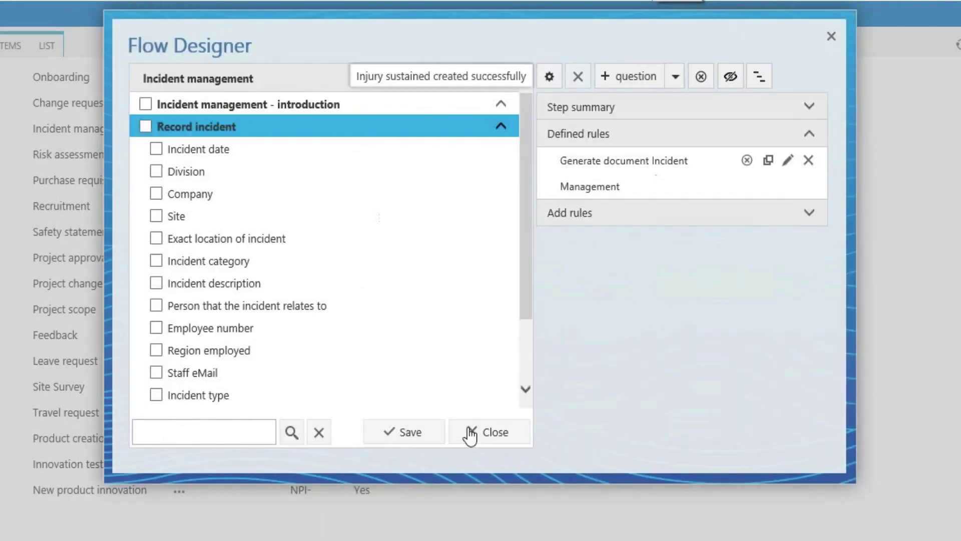
Step: Create 'Injury information' as a required Multiple lines of text question and save it
{"action": "scroll", "coordinate": [532, 345], "scroll_direction": "down", "scroll_amount": 1}
{"action": "left_click_drag", "start_coordinate": [531, 341], "coordinate": [531, 364]}
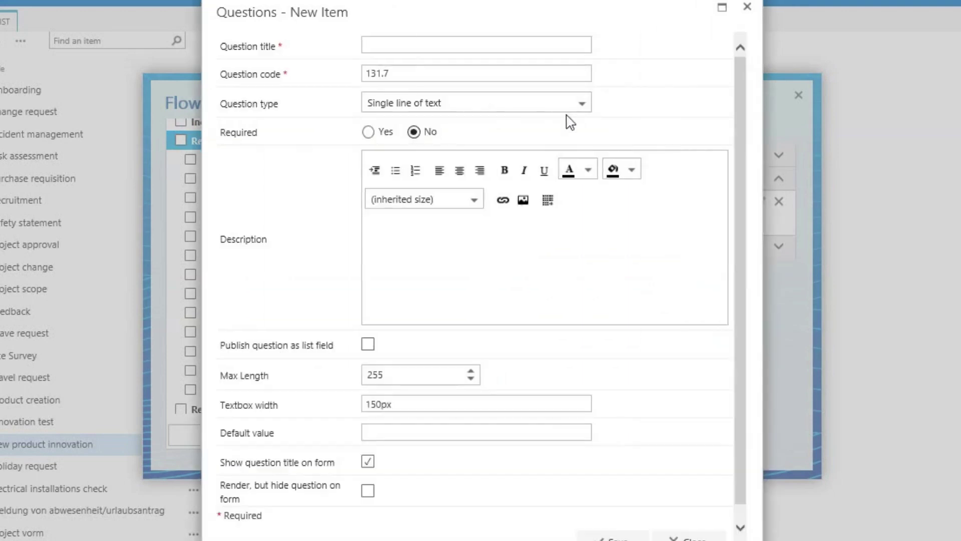
{"action": "left_click", "coordinate": [446, 52]}
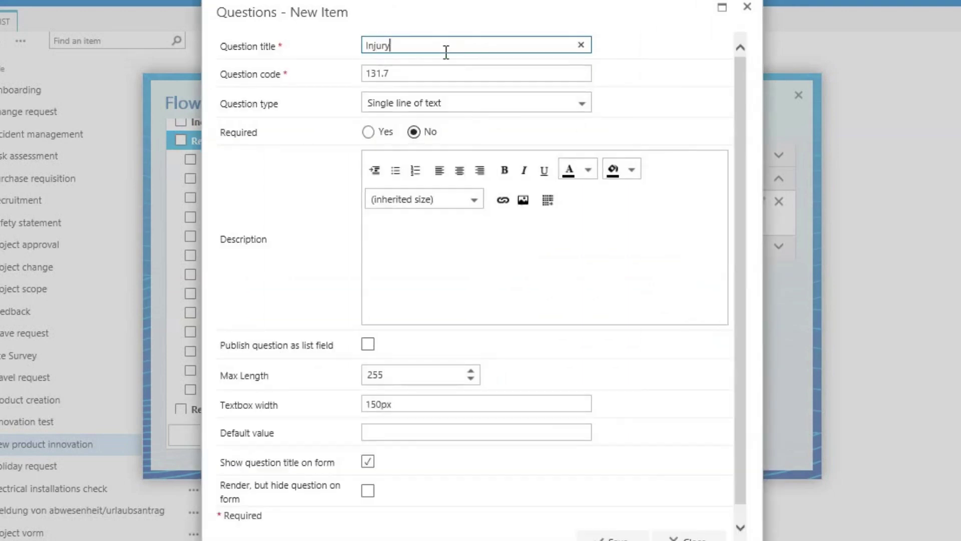
{"action": "left_click", "coordinate": [476, 101]}
{"action": "left_click_drag", "start_coordinate": [585, 161], "coordinate": [594, 202]}
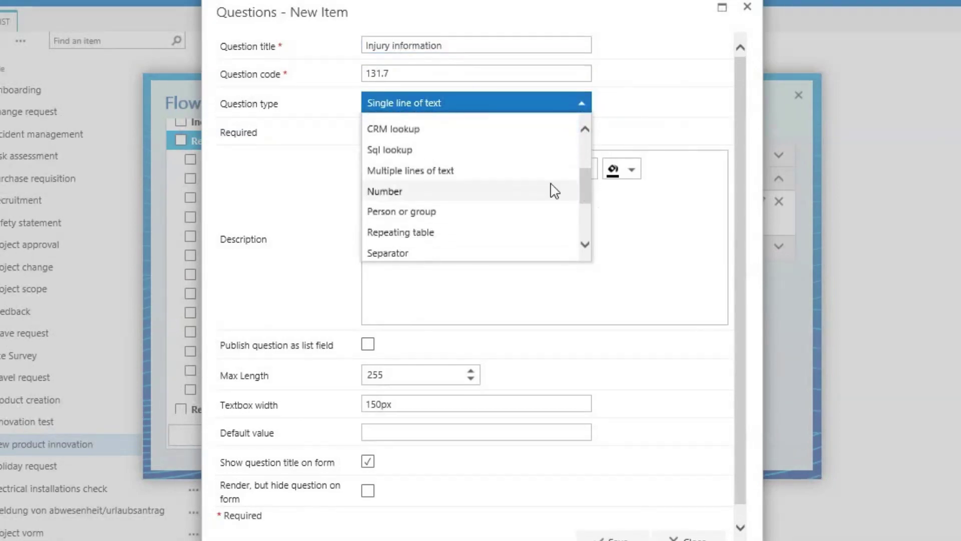
{"action": "left_click", "coordinate": [500, 170]}
{"action": "left_click", "coordinate": [369, 132]}
{"action": "scroll", "coordinate": [601, 444], "scroll_direction": "down", "scroll_amount": 2}
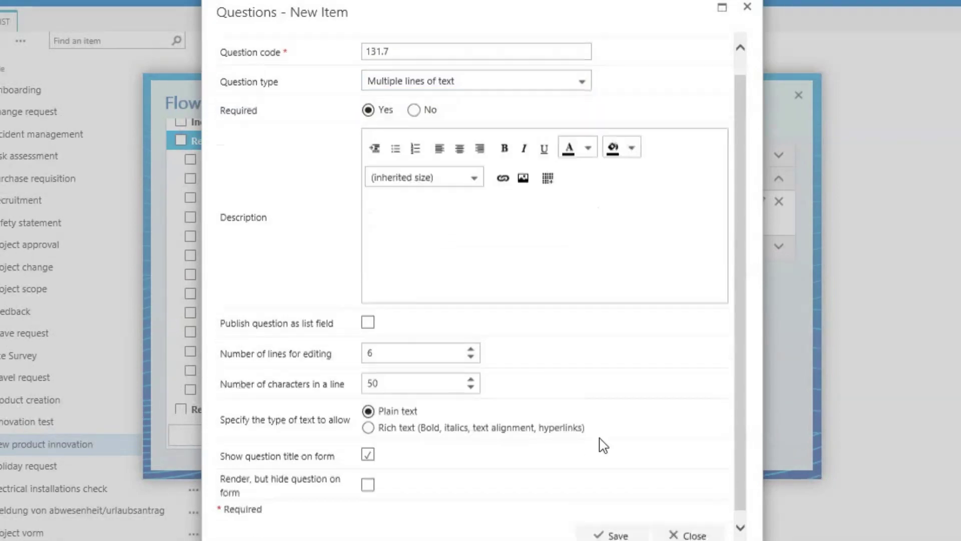
{"action": "left_click", "coordinate": [613, 523]}
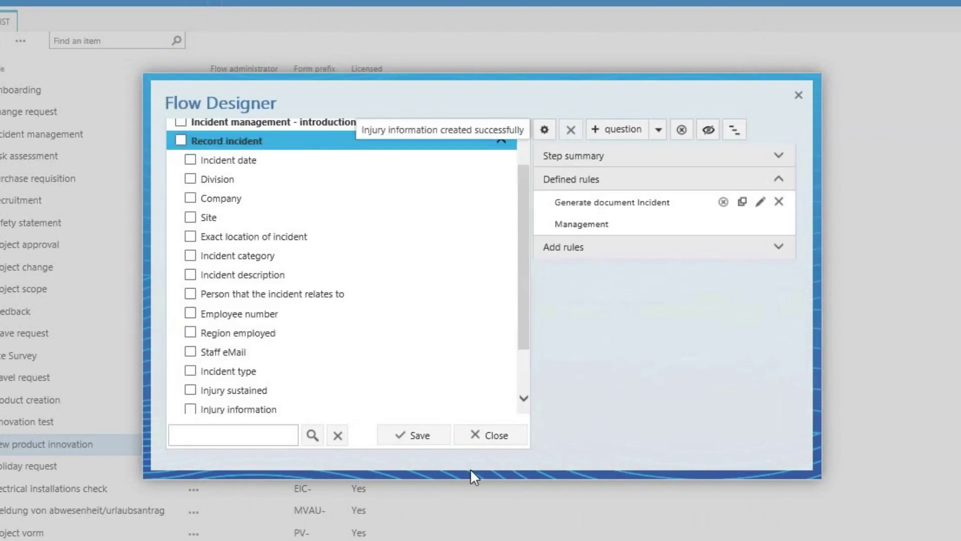
Step: Hide Injury information by default and add a hide/show question rule
{"action": "scroll", "coordinate": [365, 386], "scroll_direction": "down", "scroll_amount": 3}
{"action": "left_click", "coordinate": [325, 348]}
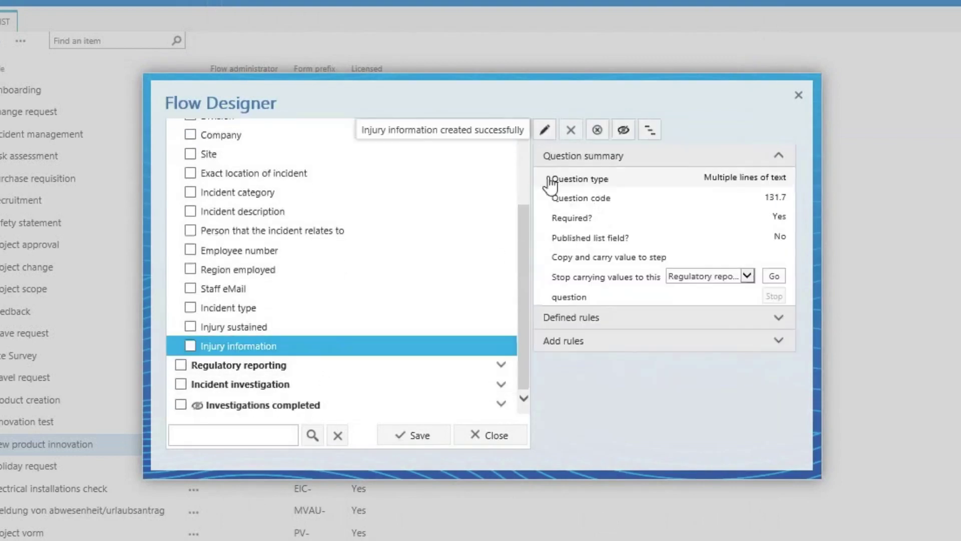
{"action": "left_click", "coordinate": [623, 131]}
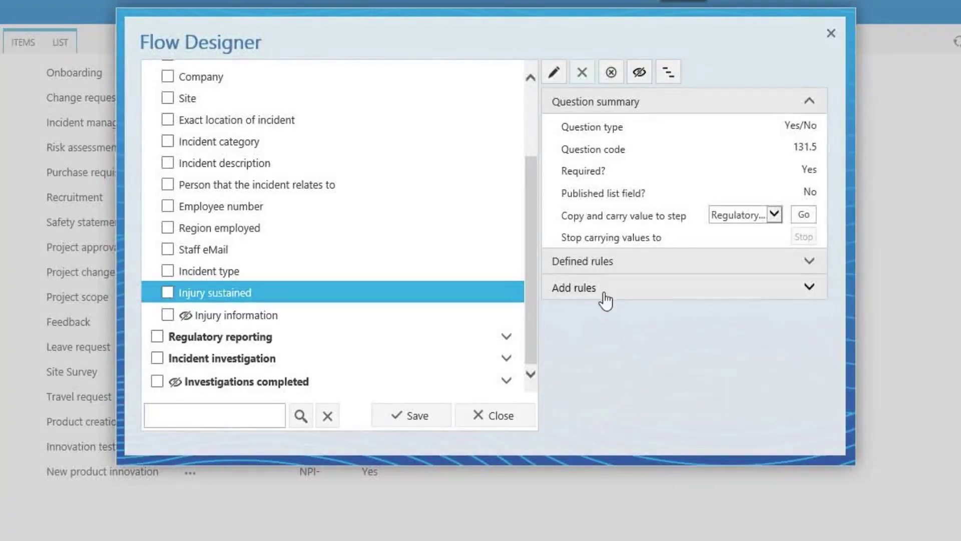
{"action": "left_click", "coordinate": [604, 298]}
{"action": "left_click", "coordinate": [807, 201]}
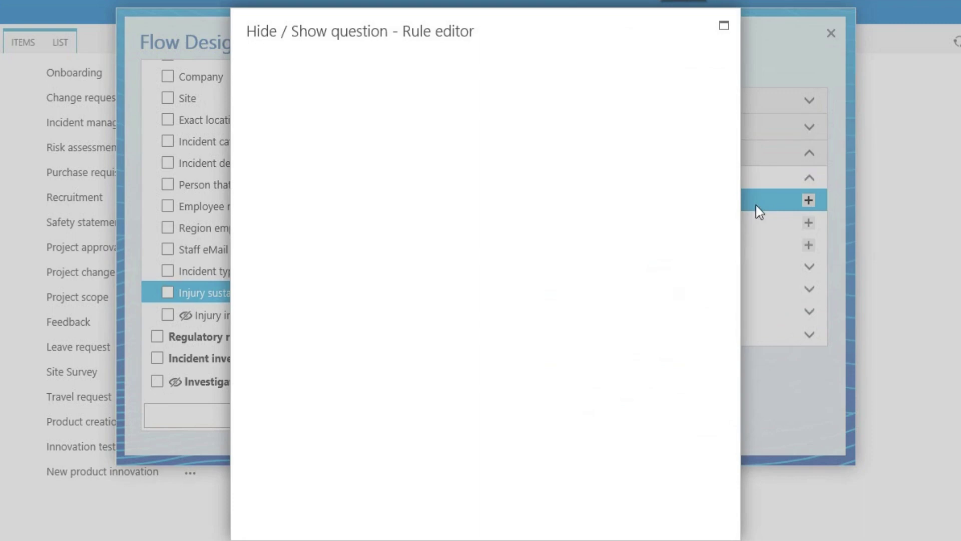
Step: Title the rule 'Injury sustained Yes' with condition Injury sustained equals Yes
{"action": "left_click", "coordinate": [395, 83]}
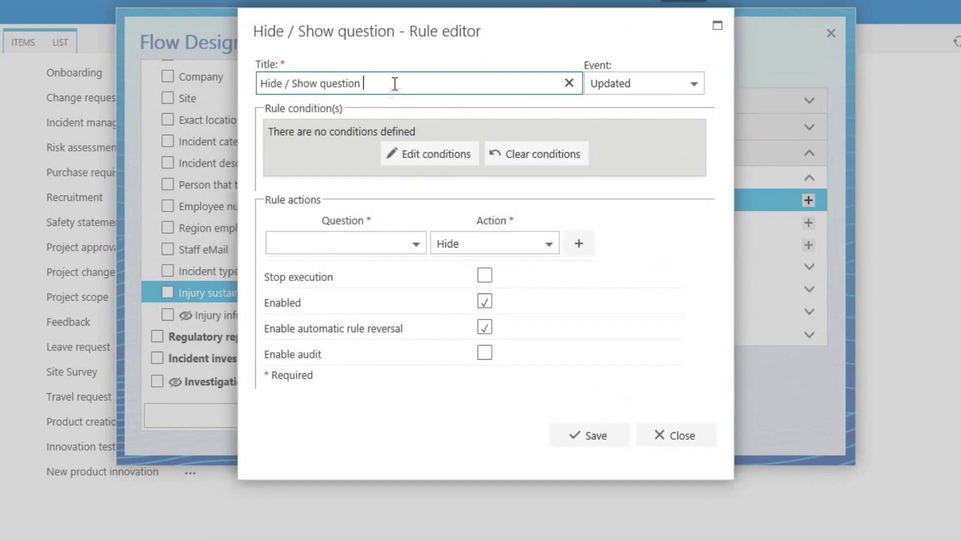
{"action": "type", "text": "Injury sustained Yes"}
{"action": "left_click", "coordinate": [406, 150]}
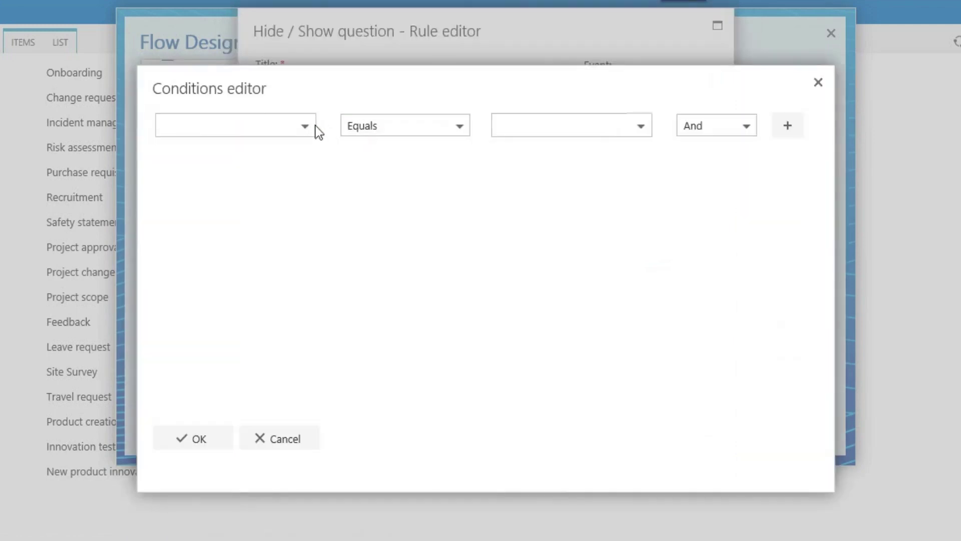
{"action": "left_click", "coordinate": [307, 126]}
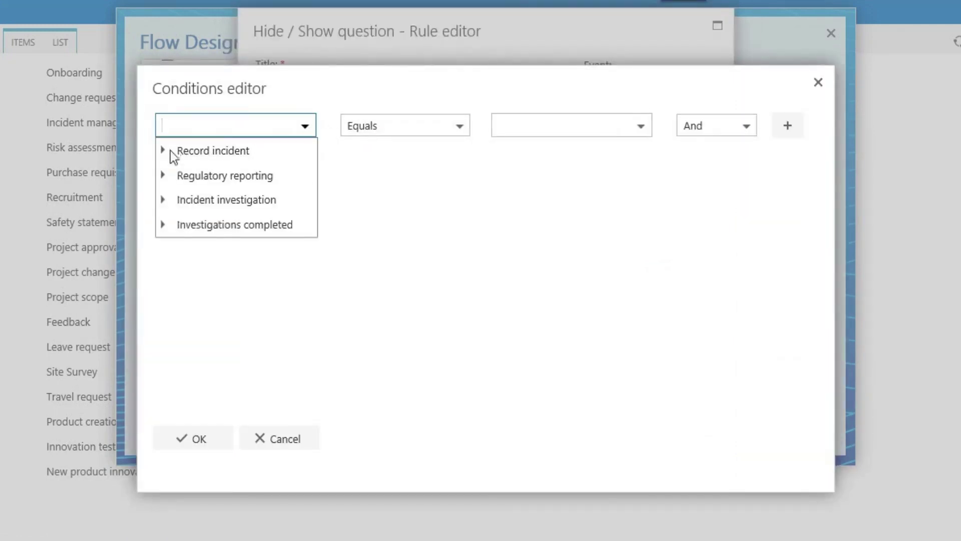
{"action": "left_click", "coordinate": [163, 151]}
{"action": "scroll", "coordinate": [200, 238], "scroll_direction": "down", "scroll_amount": 3}
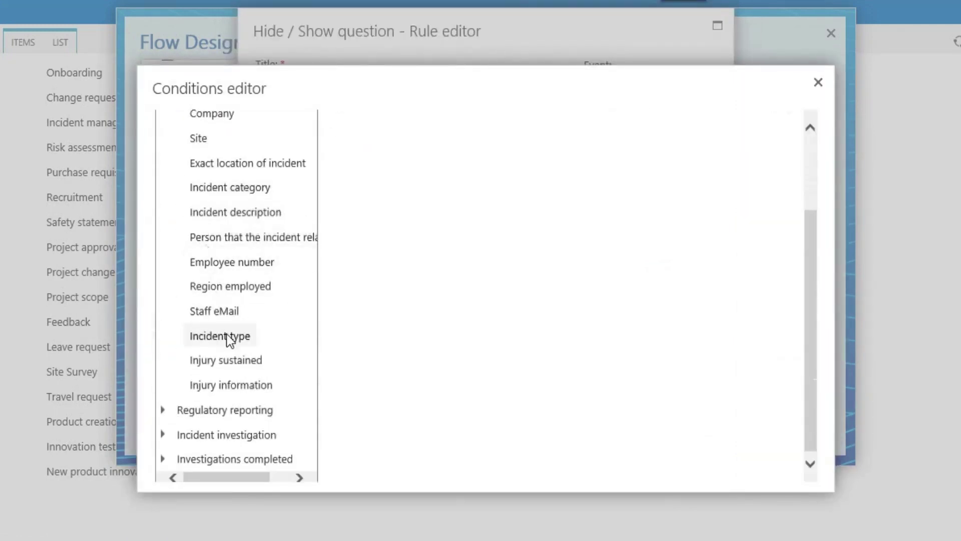
{"action": "left_click", "coordinate": [229, 356]}
{"action": "left_click", "coordinate": [534, 131]}
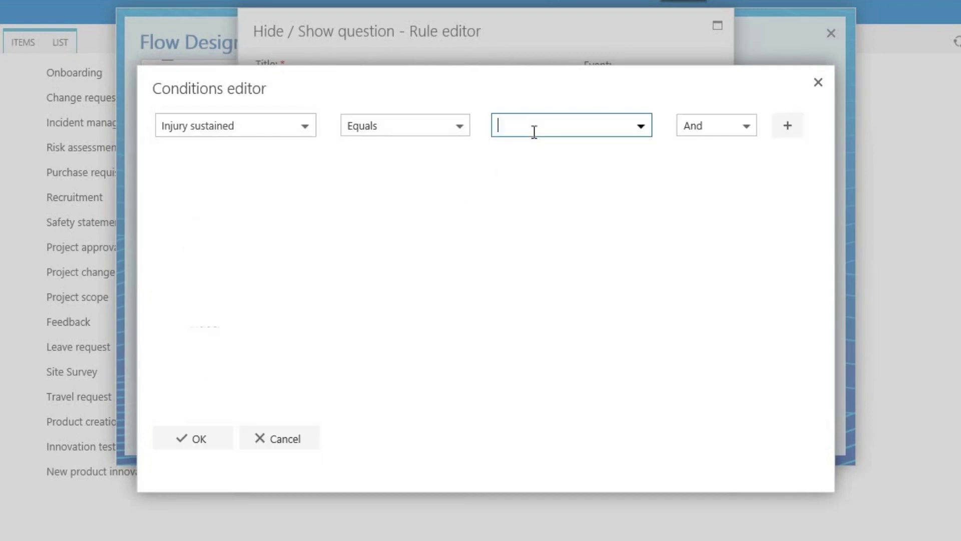
{"action": "left_click", "coordinate": [176, 446]}
Step: Target Injury information with the Show action and save the rule
{"action": "left_click", "coordinate": [417, 245]}
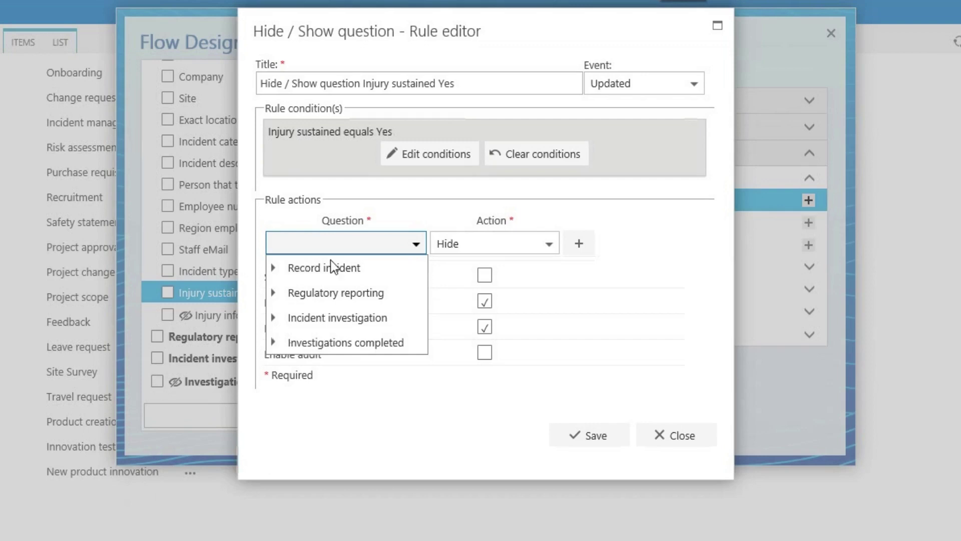
{"action": "left_click", "coordinate": [273, 268]}
{"action": "scroll", "coordinate": [341, 340], "scroll_direction": "down", "scroll_amount": 5}
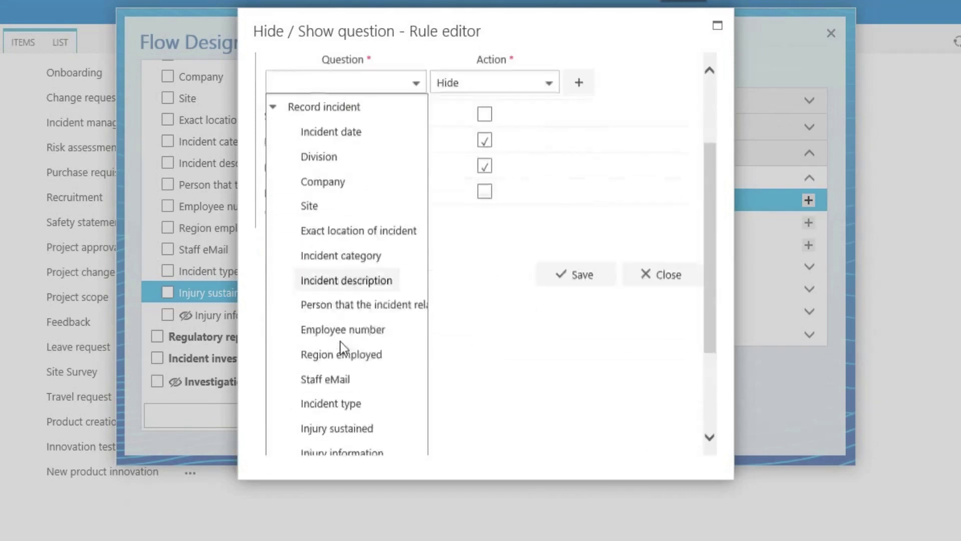
{"action": "left_click", "coordinate": [341, 355]}
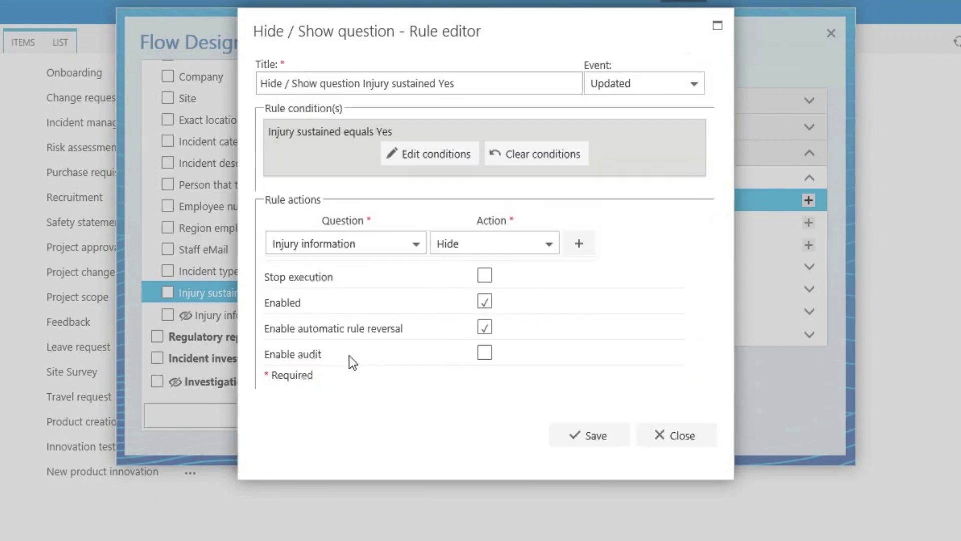
{"action": "left_click", "coordinate": [469, 248]}
{"action": "left_click", "coordinate": [453, 292]}
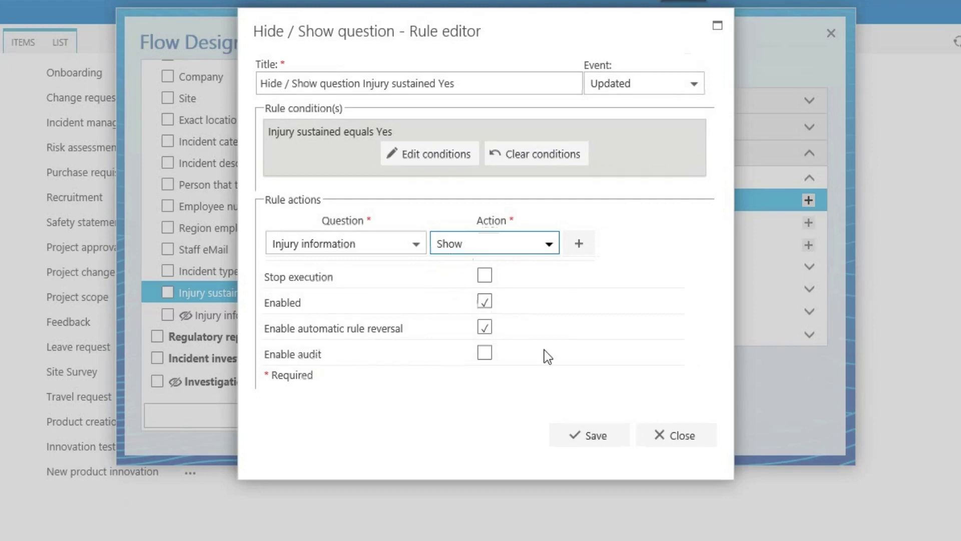
{"action": "left_click", "coordinate": [584, 435]}
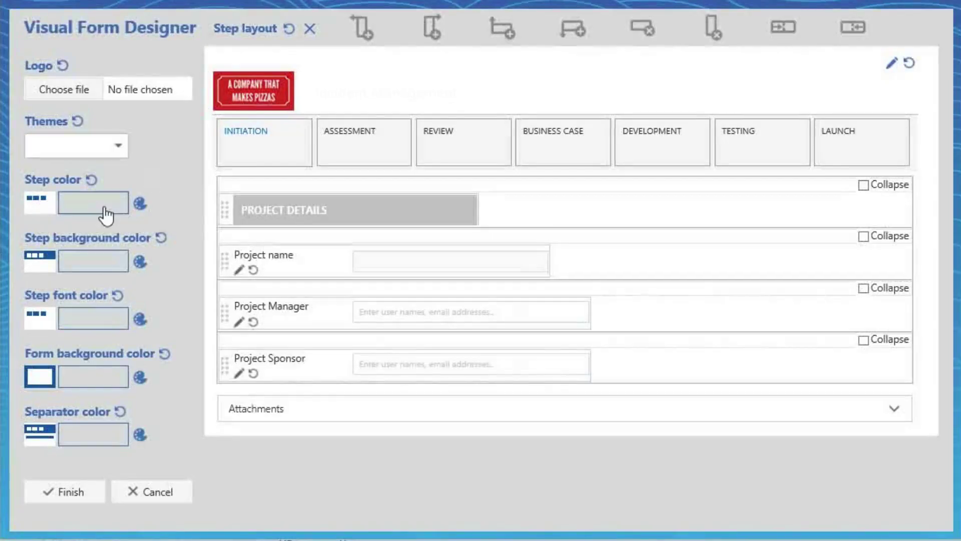
Step: Set step colour to bright red, step background to grey #bebdbd, step font to #faf8f8
{"action": "left_click", "coordinate": [100, 206]}
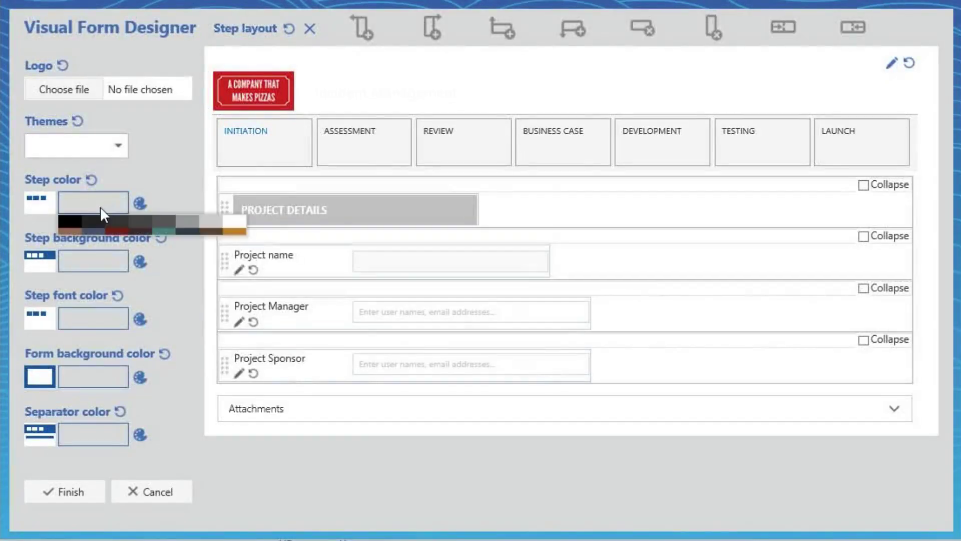
{"action": "left_click", "coordinate": [71, 303]}
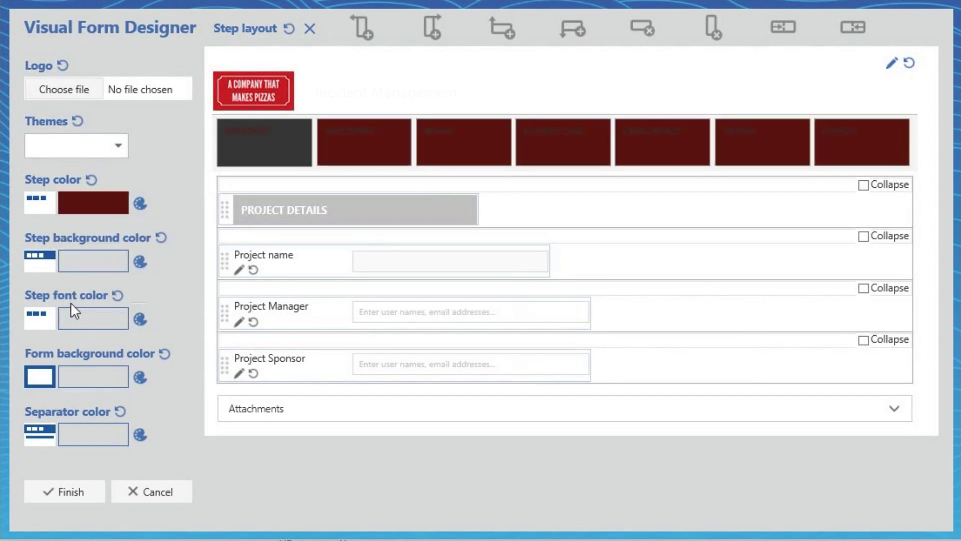
{"action": "left_click", "coordinate": [100, 206]}
{"action": "left_click", "coordinate": [71, 272]}
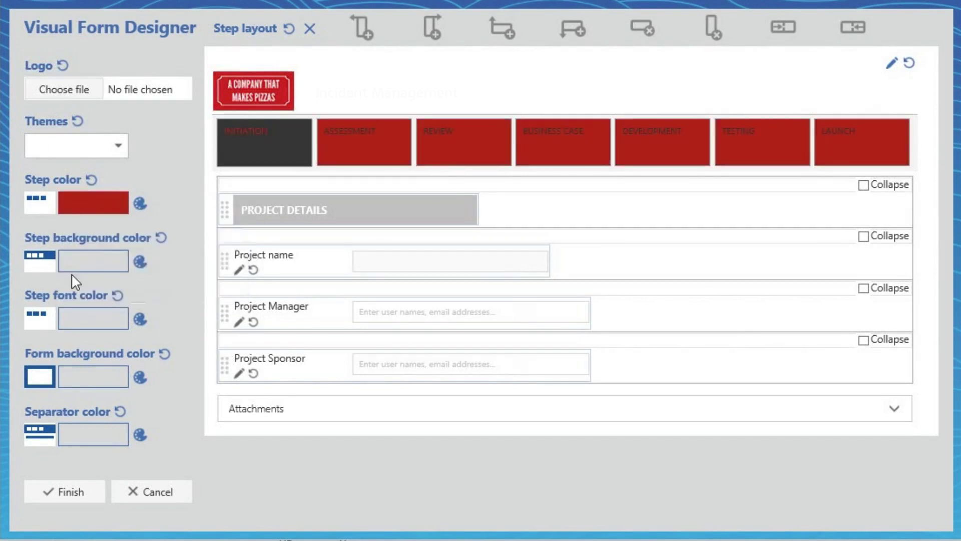
{"action": "left_click", "coordinate": [136, 265]}
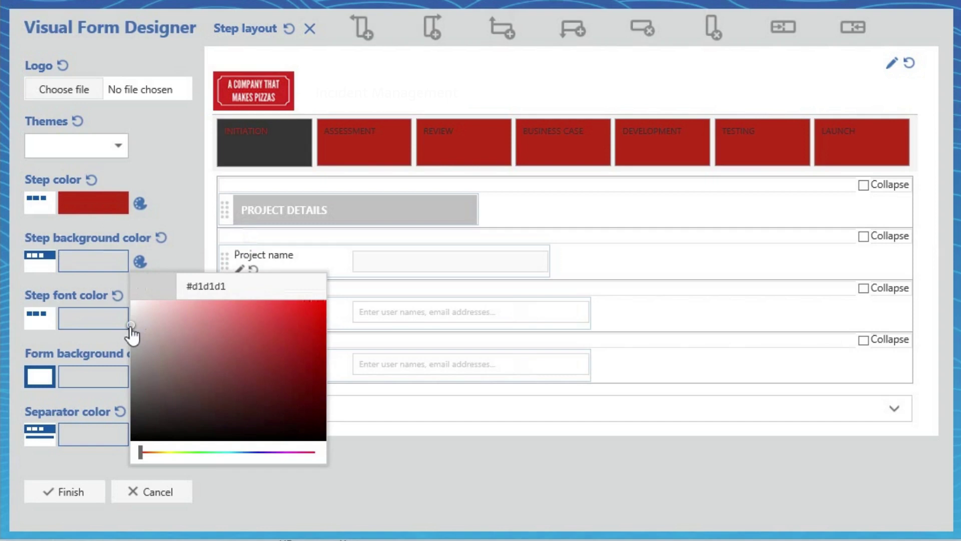
{"action": "left_click_drag", "start_coordinate": [131, 326], "coordinate": [131, 335]}
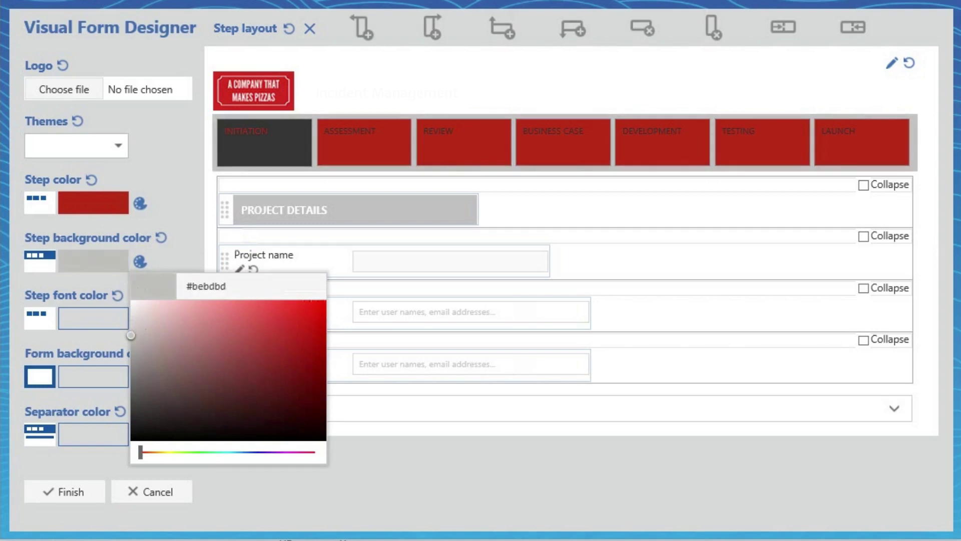
{"action": "left_click", "coordinate": [169, 249]}
{"action": "left_click", "coordinate": [139, 321]}
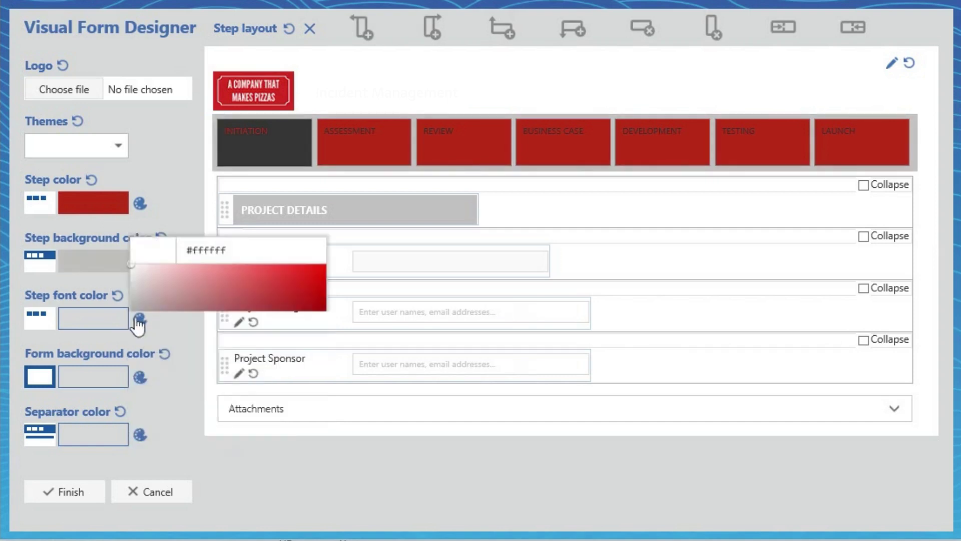
{"action": "left_click", "coordinate": [133, 145]}
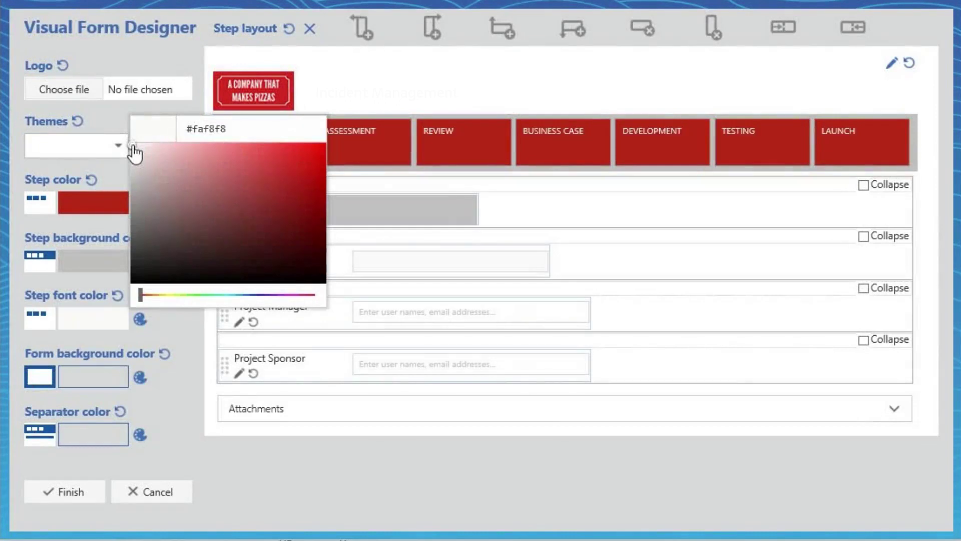
{"action": "left_click", "coordinate": [176, 332]}
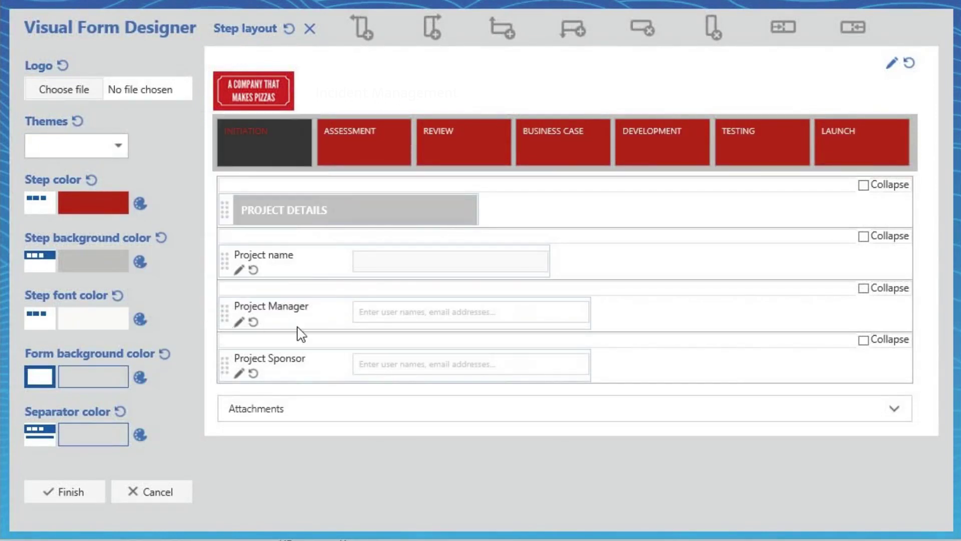
Step: Insert an empty row below Project name and start a new question in it
{"action": "left_click", "coordinate": [708, 269]}
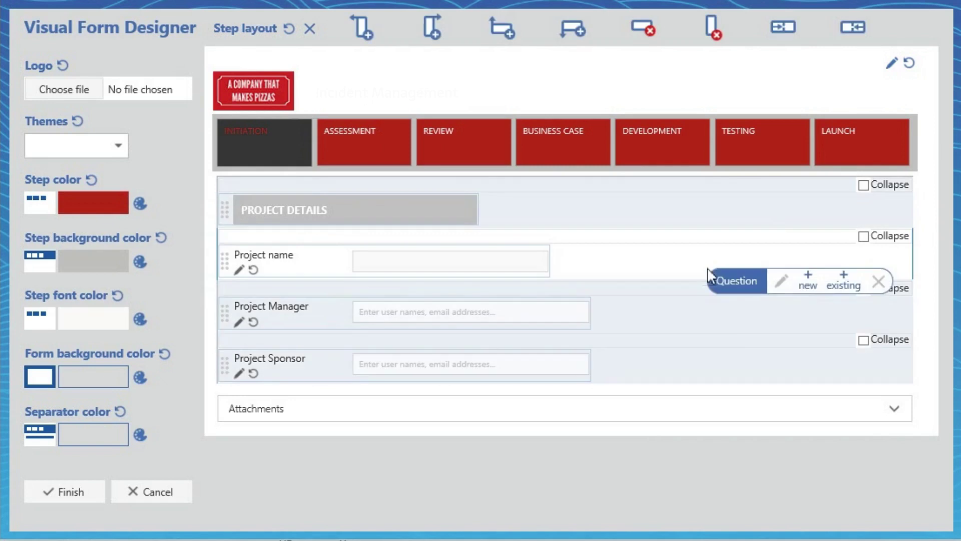
{"action": "left_click", "coordinate": [582, 33]}
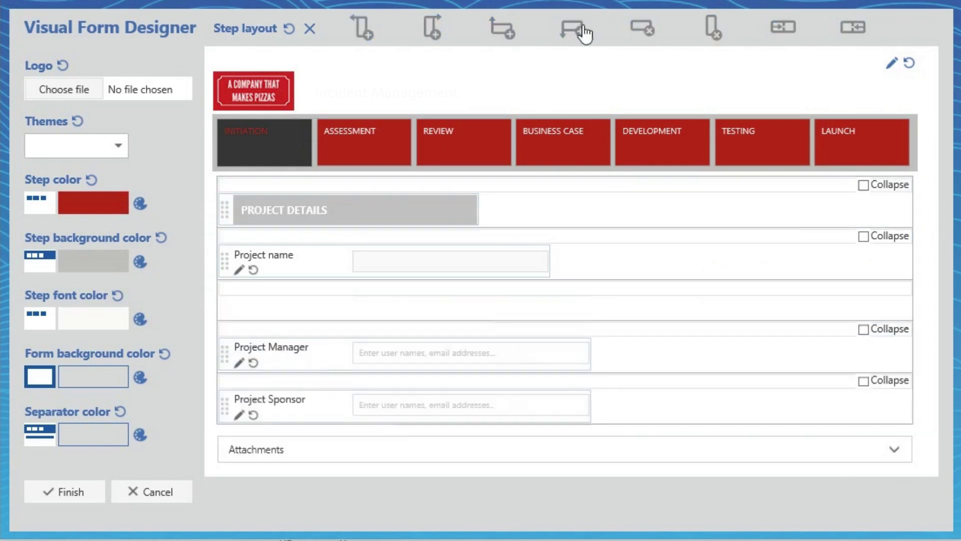
{"action": "left_click", "coordinate": [467, 306]}
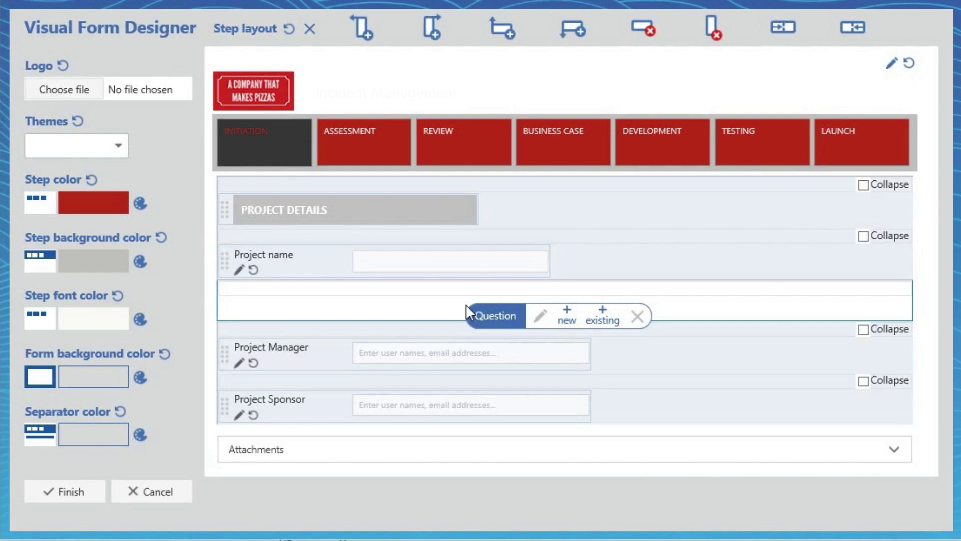
{"action": "left_click", "coordinate": [567, 315]}
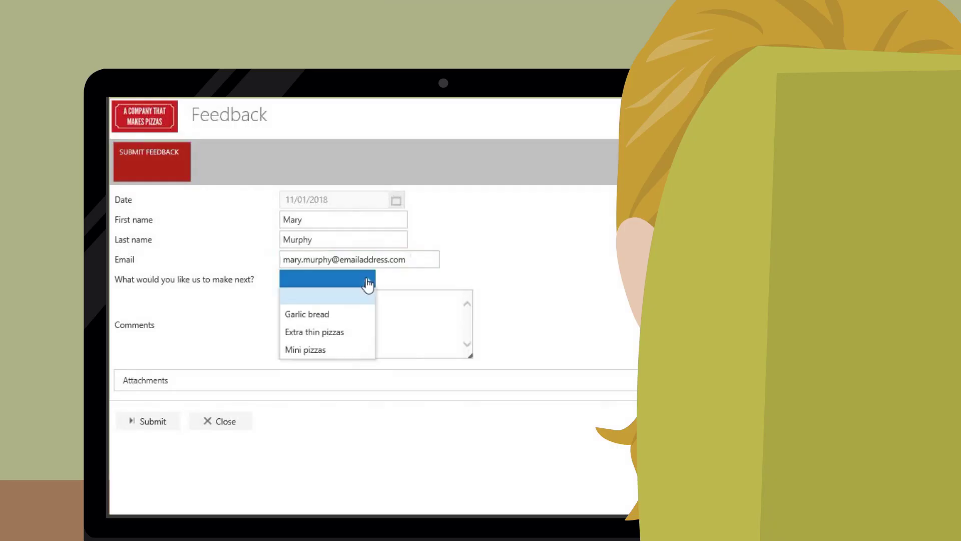
Step: Choose Mini pizzas as the next product and comment 'Great for parties!'
{"action": "left_click", "coordinate": [366, 350]}
{"action": "left_click", "coordinate": [360, 328]}
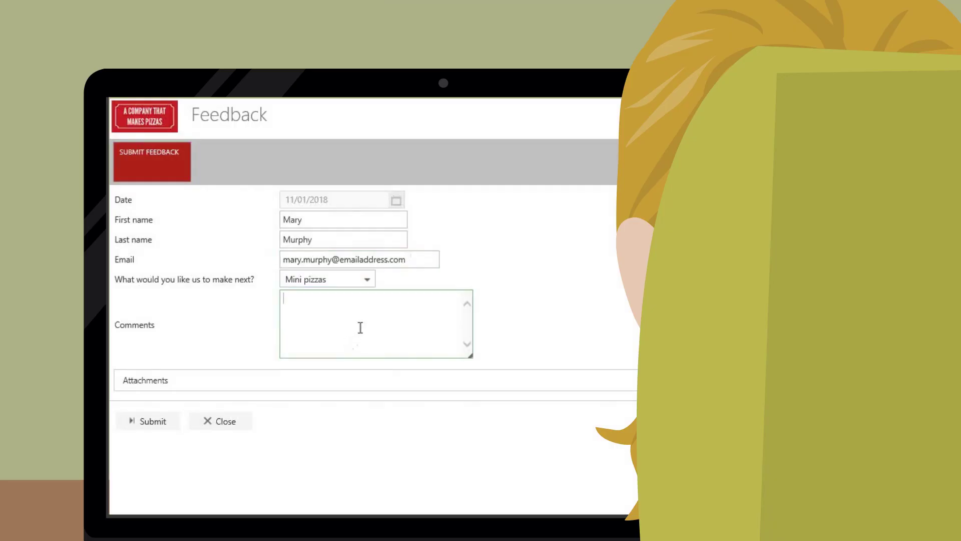
{"action": "type", "text": "Great for partie"}
{"action": "type", "text": "s!"}
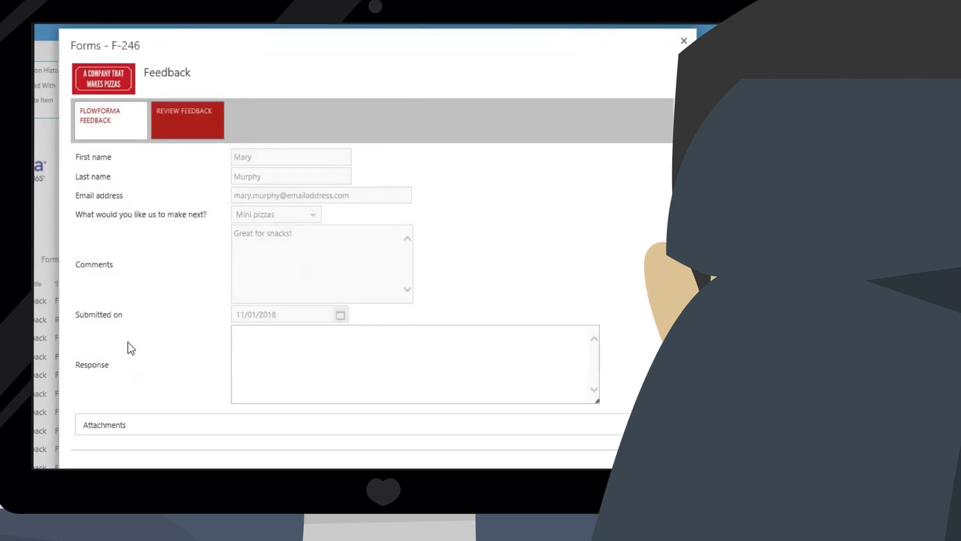
Step: Submit a thank-you response to the customer's feedback
{"action": "left_click", "coordinate": [239, 346]}
{"action": "type", "text": "Thanks for the feed"}
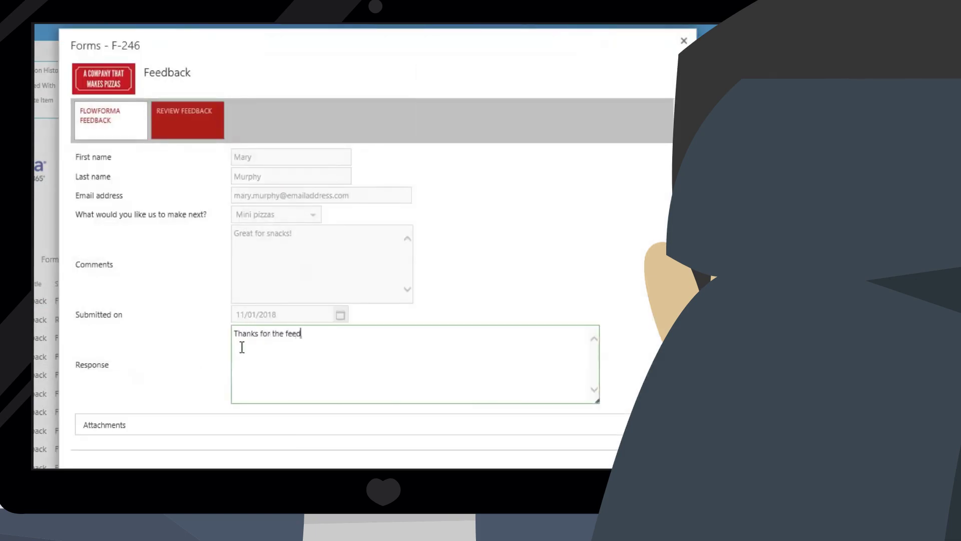
{"action": "type", "text": "back Mary!"}
{"action": "scroll", "coordinate": [190, 340], "scroll_direction": "down", "scroll_amount": 1}
{"action": "left_click", "coordinate": [170, 443]}
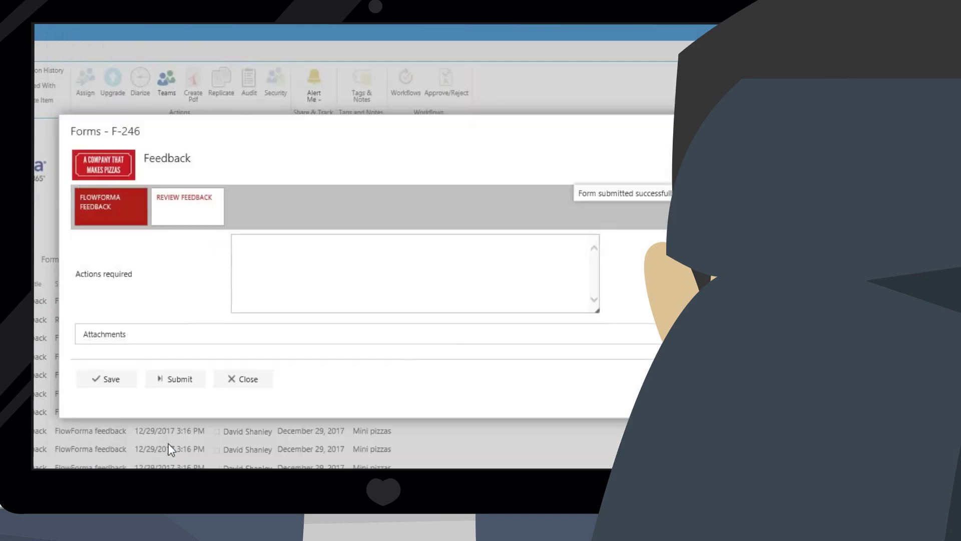
Step: Enter 'Send voucher.' as the action required and submit the review
{"action": "left_click", "coordinate": [279, 266]}
{"action": "type", "text": "Send voucher."}
{"action": "left_click", "coordinate": [177, 380]}
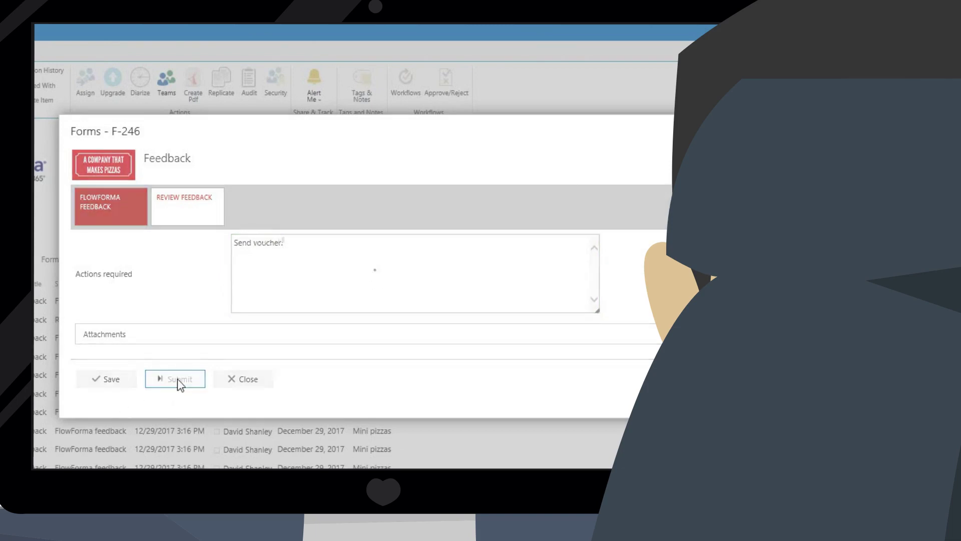
Step: Close the submitted F-246 feedback form dialog
{"action": "left_click", "coordinate": [115, 337]}
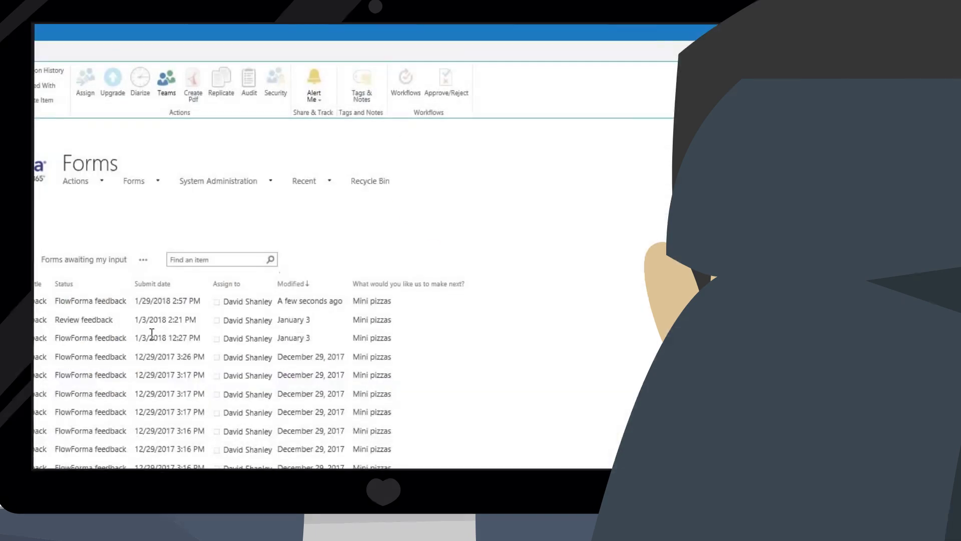